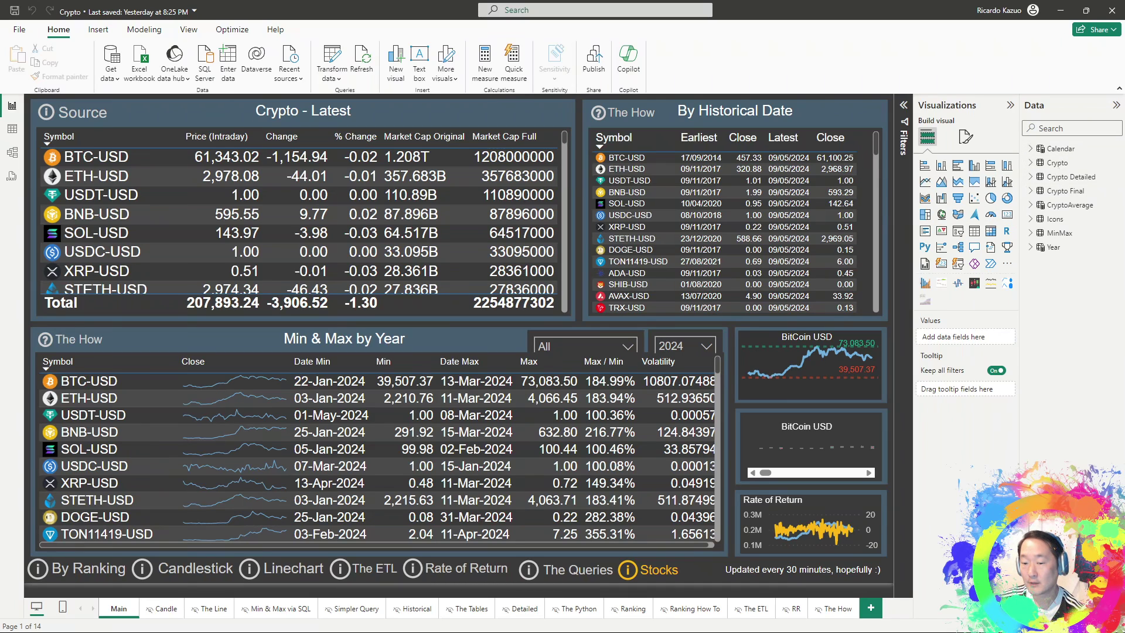
# - Drag the blank Stocks - SModel report window up over the Crypto report
pyautogui.moveTo(855, 403); pyautogui.dragTo(673, 24)
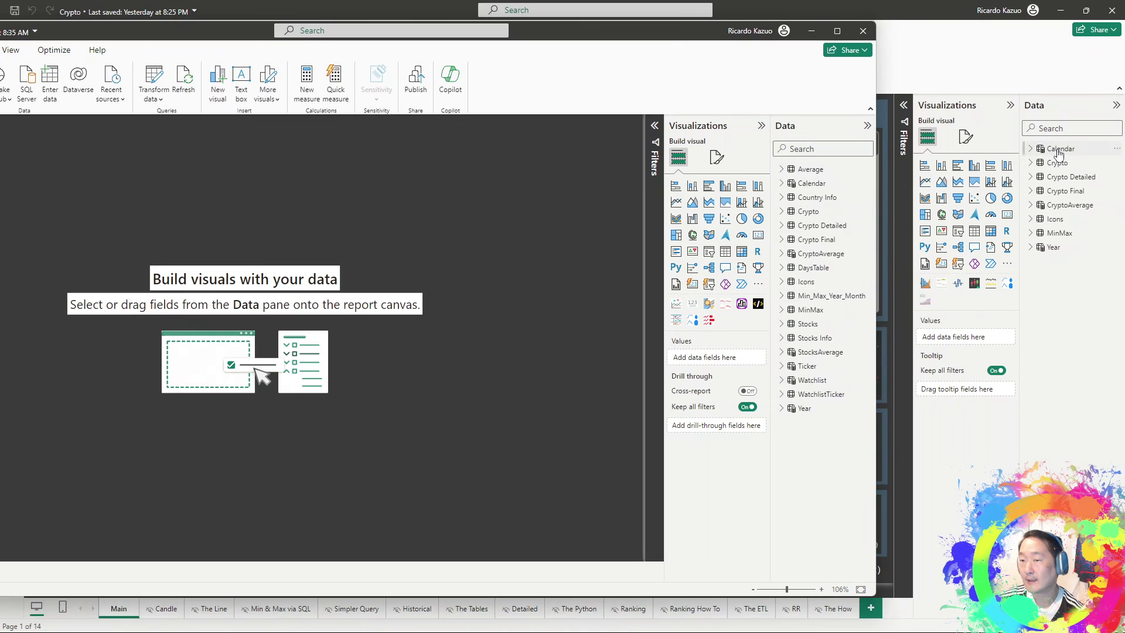
pyautogui.moveTo(804, 408)
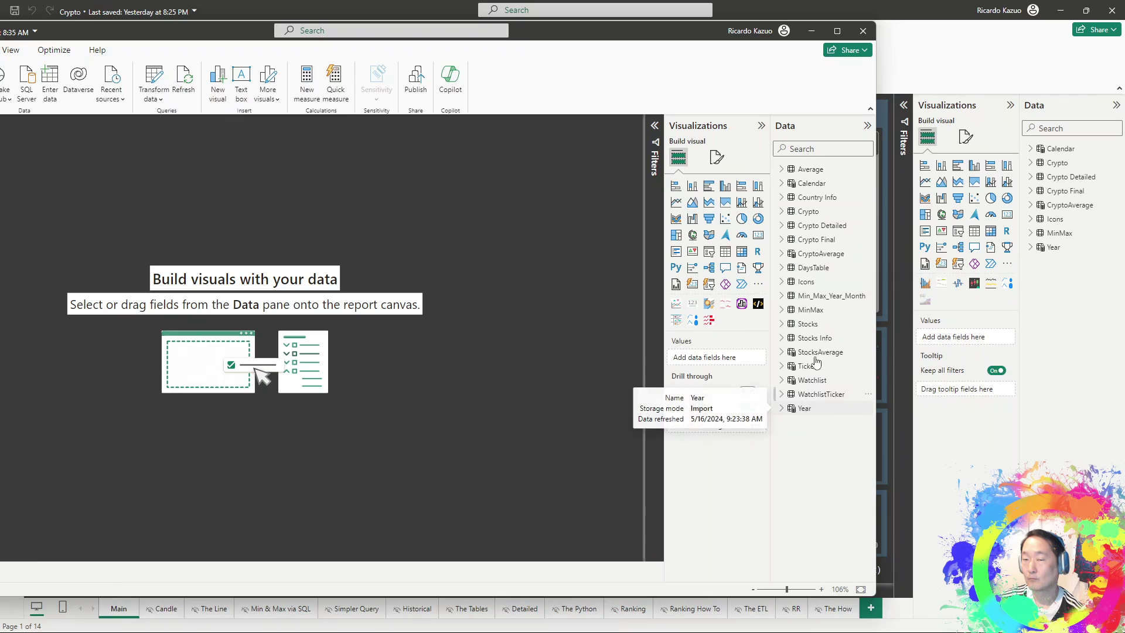
# - Reposition and shrink the Stocks - SModel window to compare it with the Crypto report
pyautogui.moveTo(698, 35); pyautogui.dragTo(773, 628)
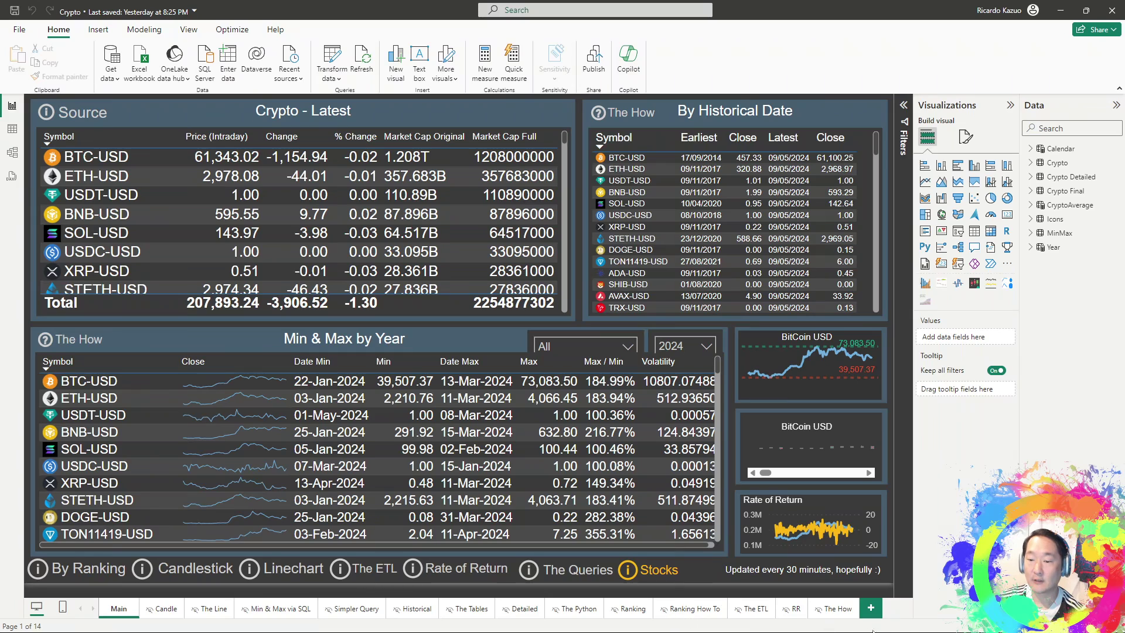
pyautogui.moveTo(835, 615); pyautogui.dragTo(1022, 19)
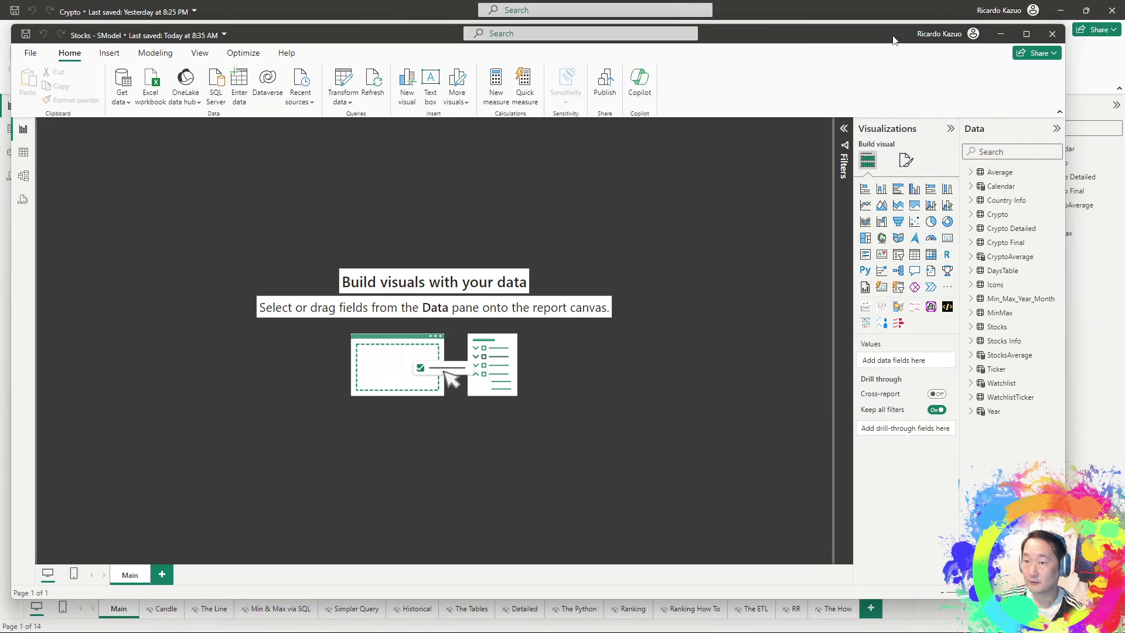
pyautogui.moveTo(901, 40); pyautogui.dragTo(776, 35)
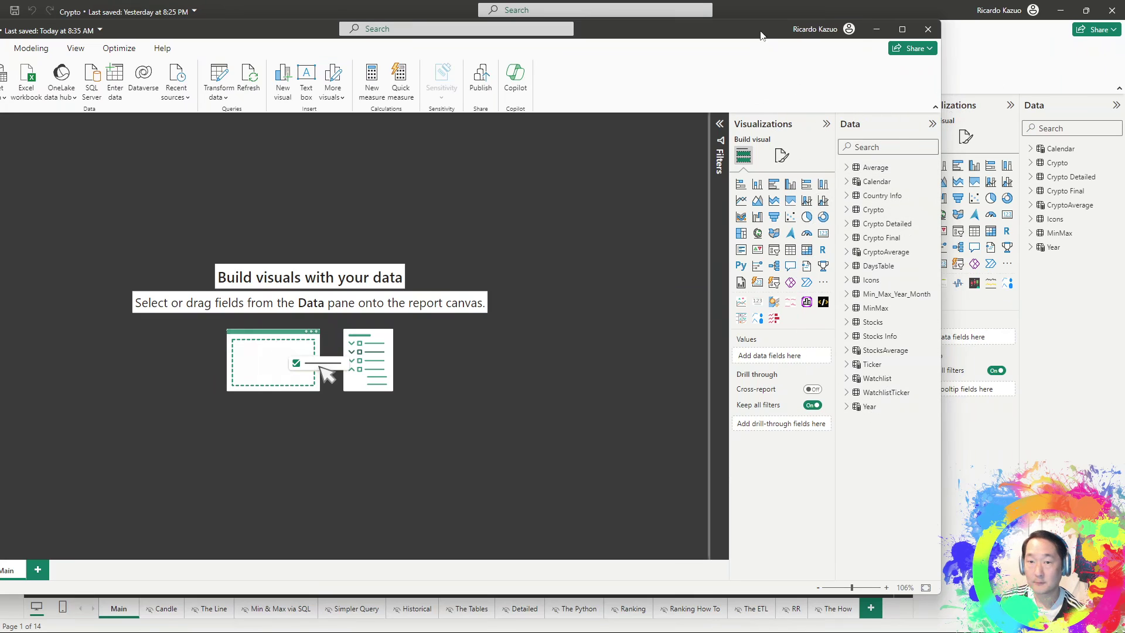
pyautogui.click(901, 30)
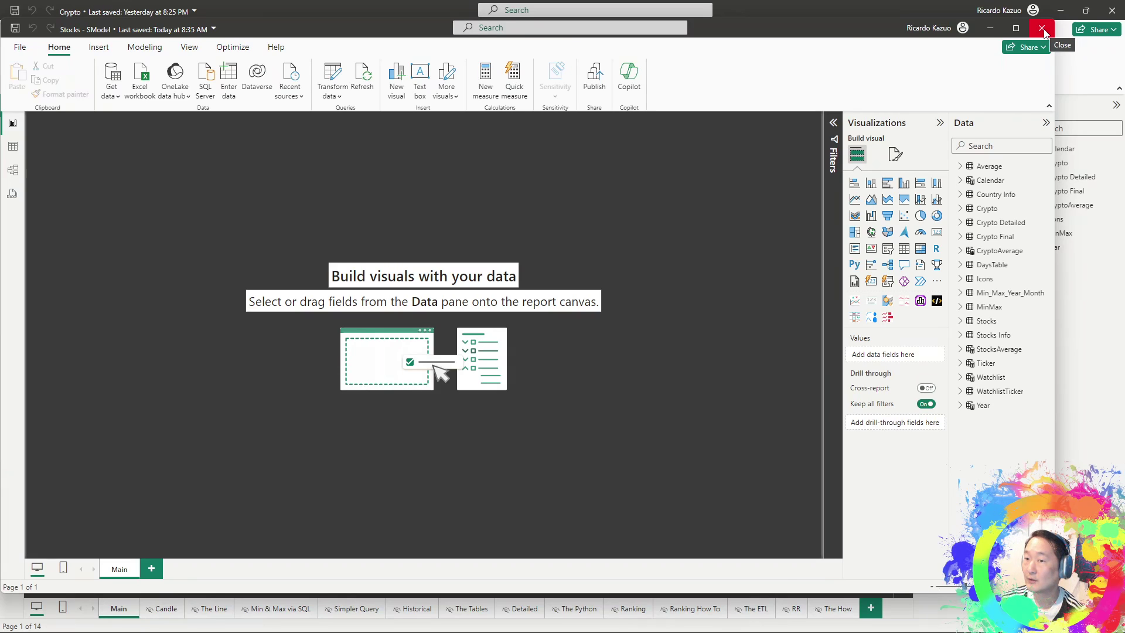
pyautogui.moveTo(860, 40); pyautogui.dragTo(764, 41)
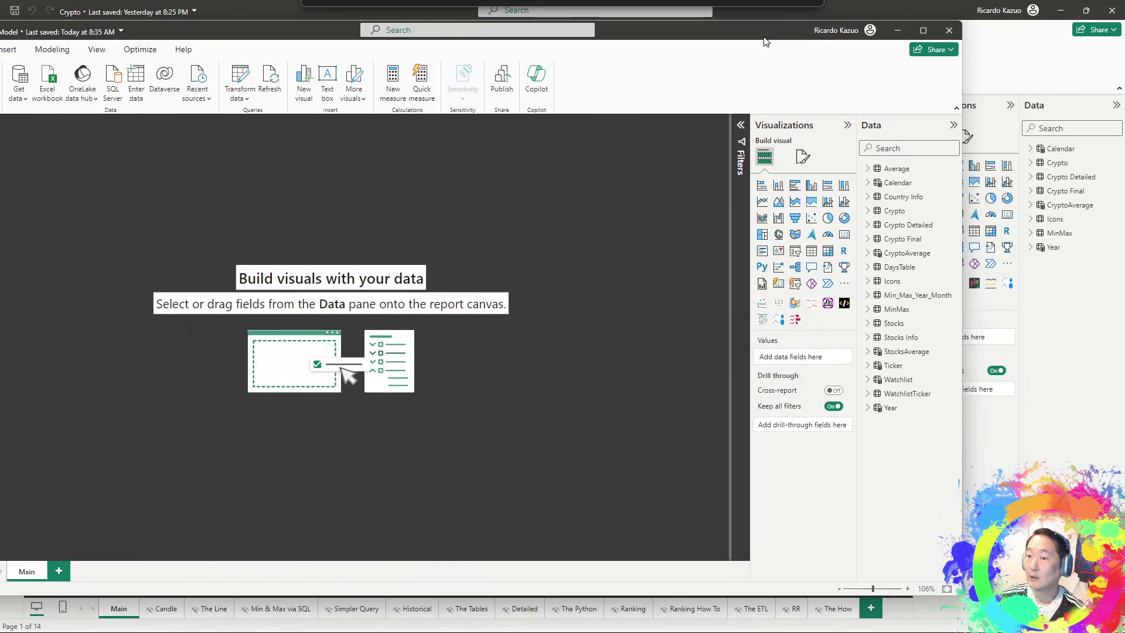
# - Switch to Crypto, select the Min & Max by Year visual, then close Stocks - SModel
pyautogui.hotkey('alt', 'Tab')
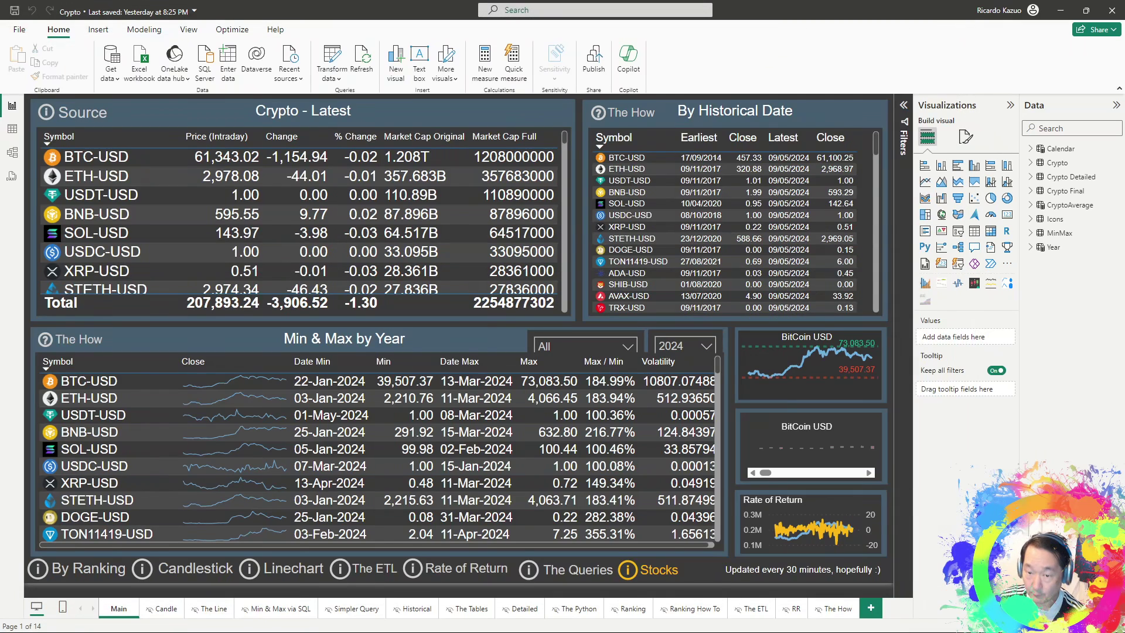
pyautogui.click(386, 335)
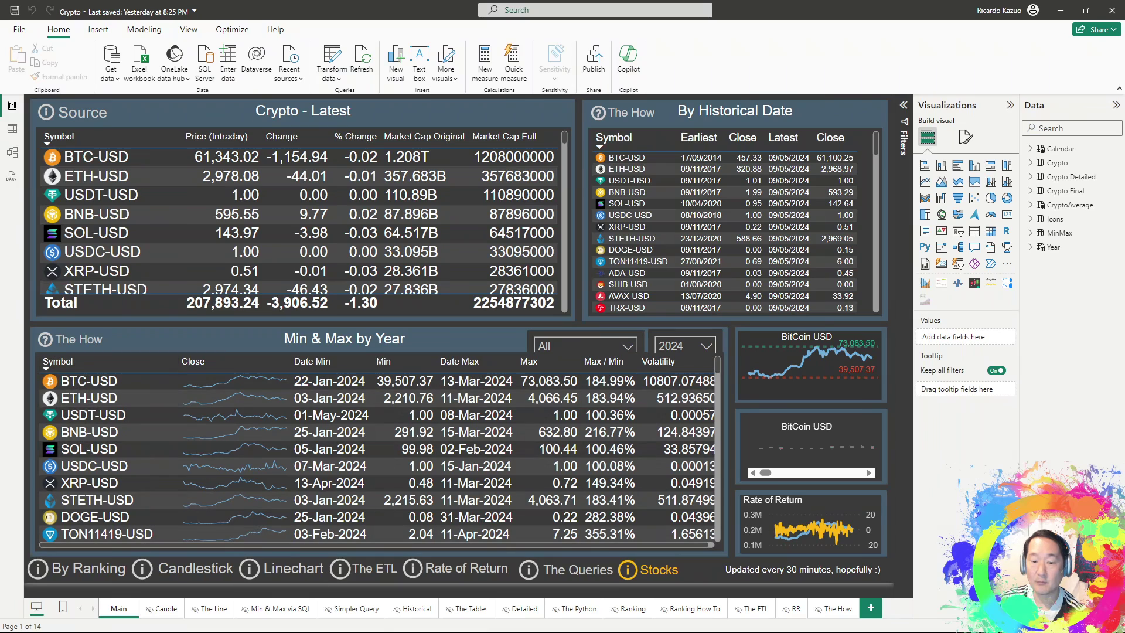
pyautogui.moveTo(736, 606); pyautogui.dragTo(735, 50)
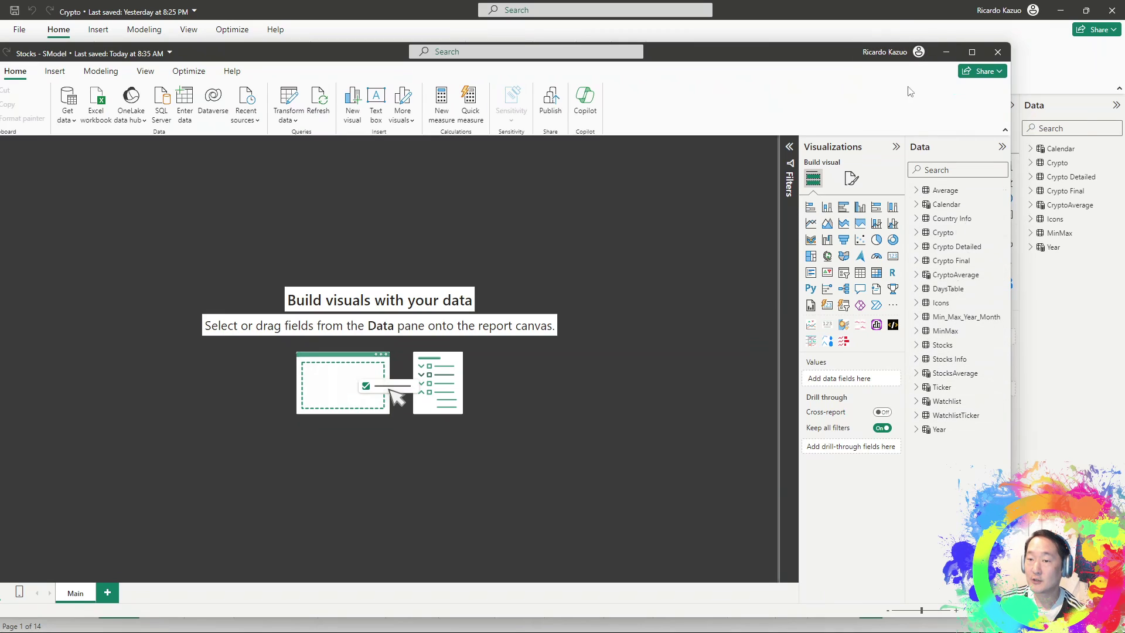
pyautogui.click(1001, 55)
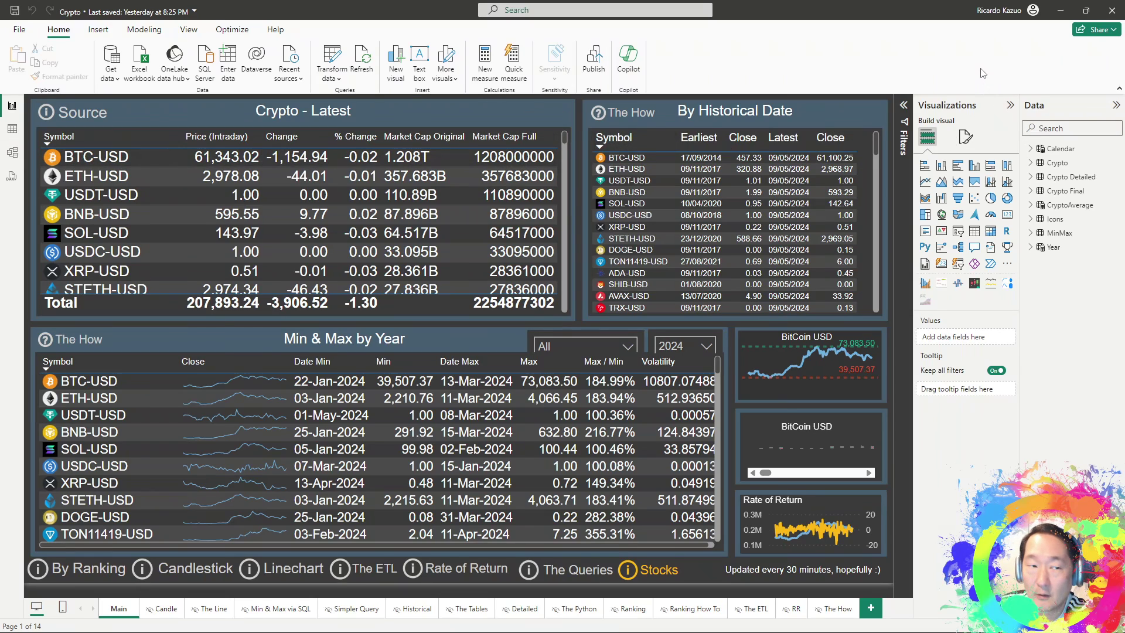
# - In Model view, delete all tables from Calendar through Year, then return to Report view
pyautogui.click(1060, 149)
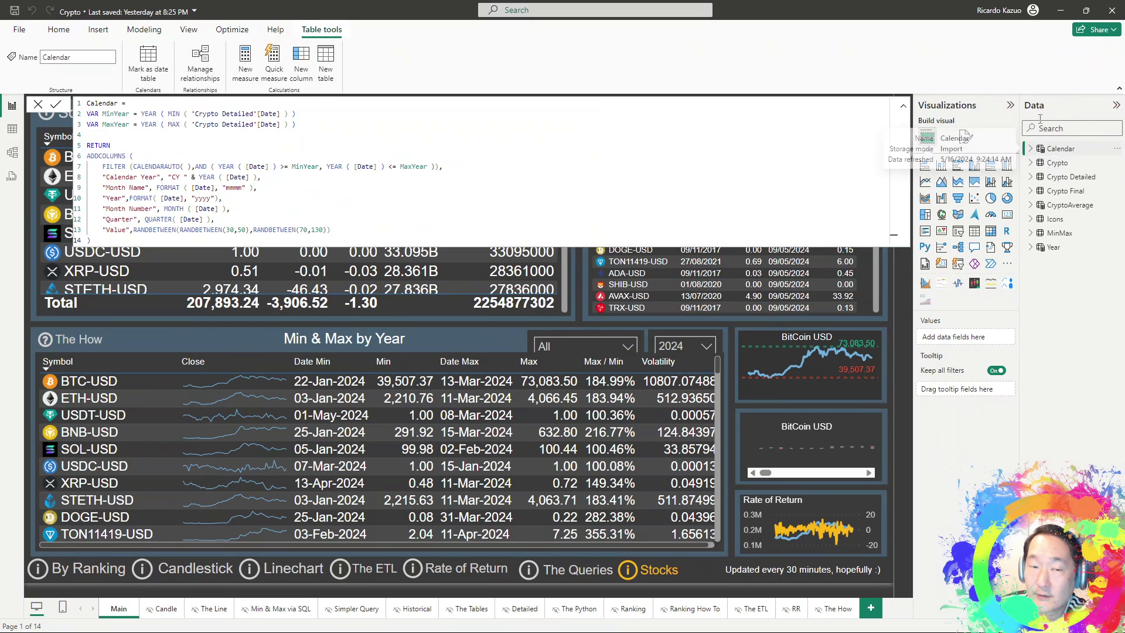
pyautogui.click(12, 154)
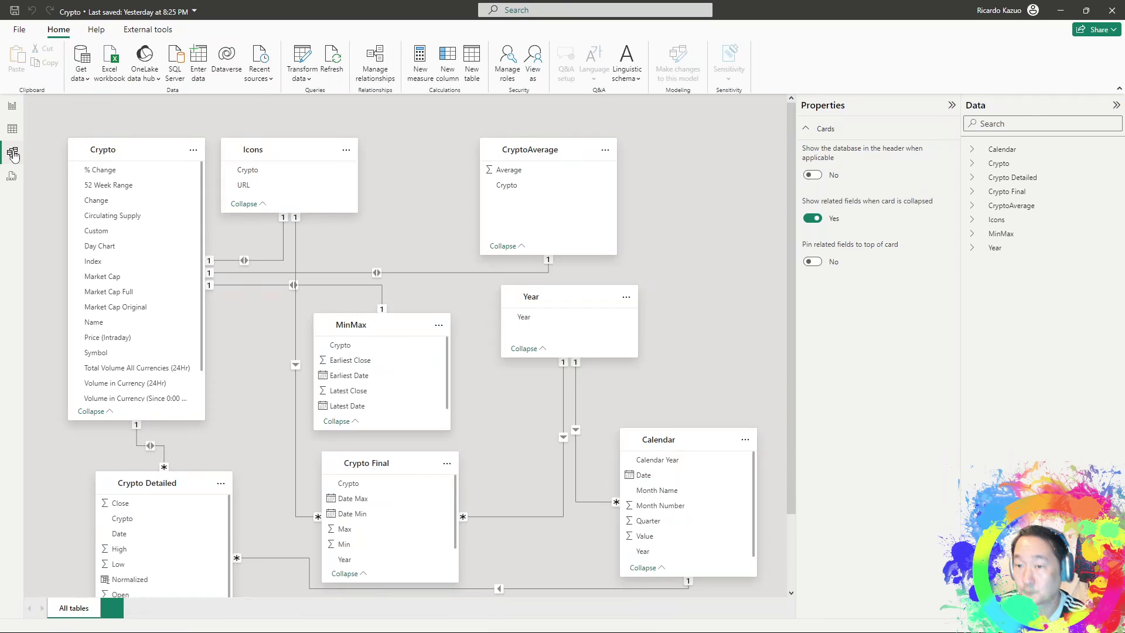
pyautogui.click(1002, 149)
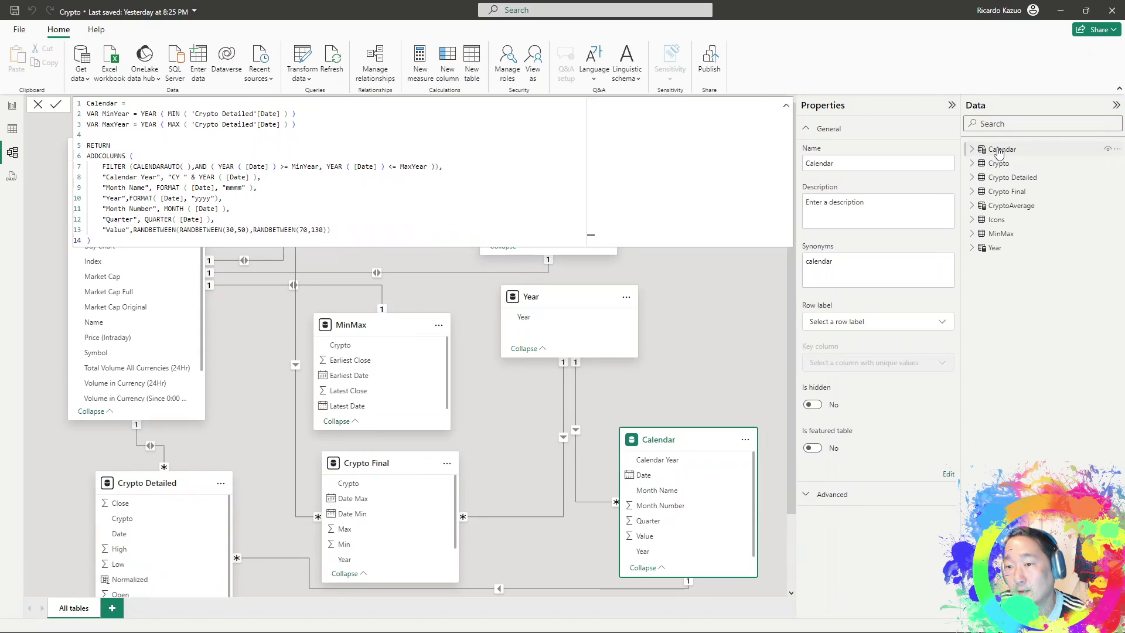
pyautogui.moveTo(994, 248)
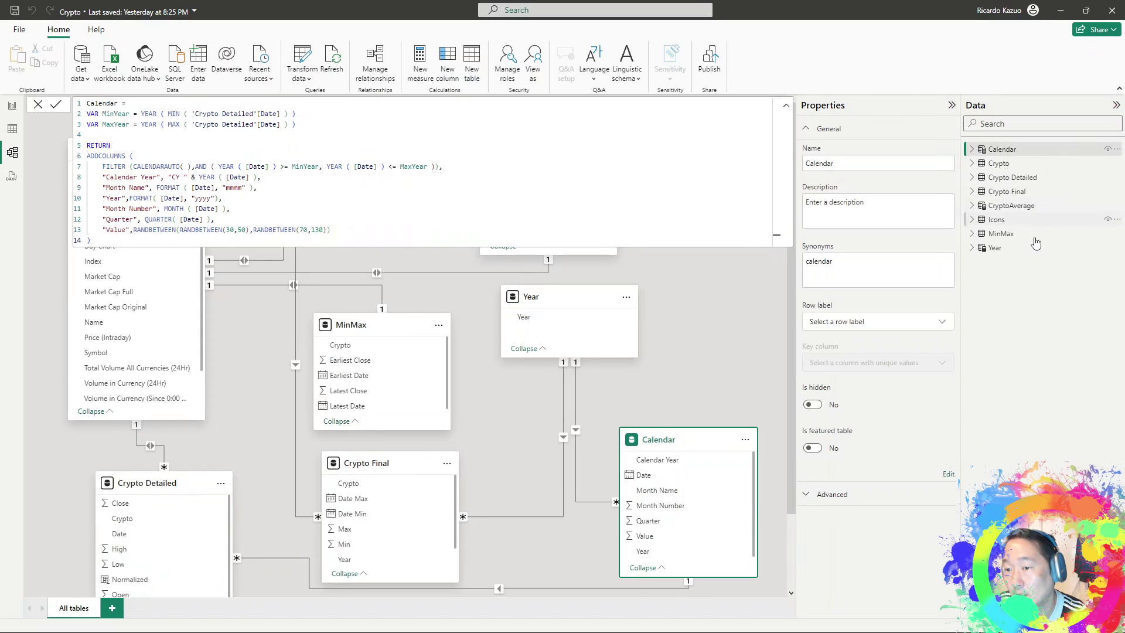
pyautogui.click(995, 248)
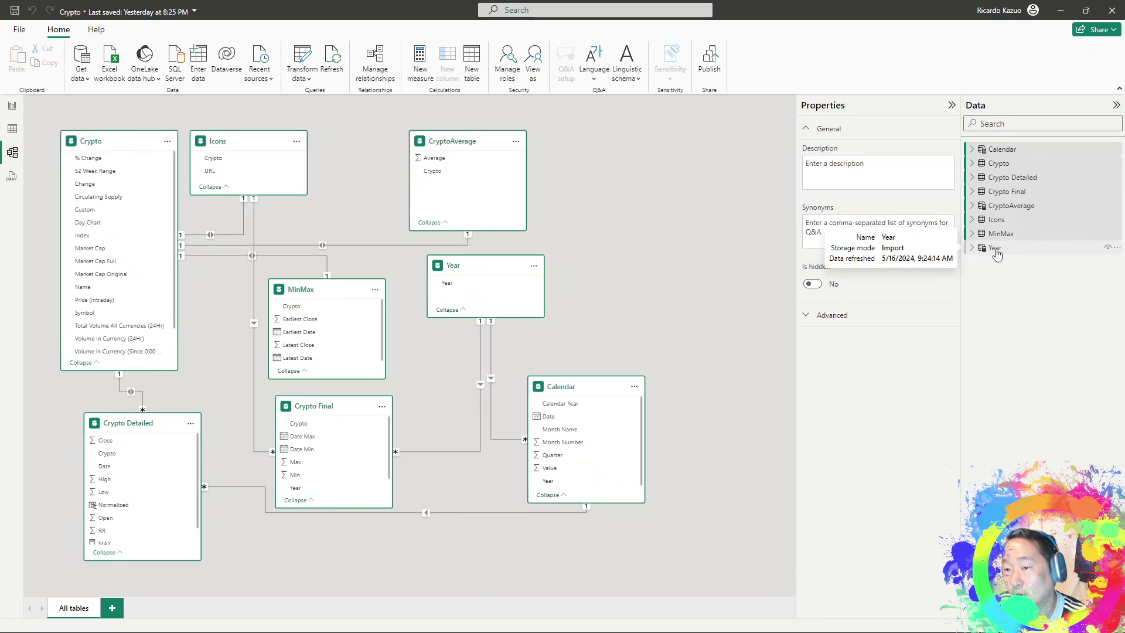
pyautogui.keyDown('shift'); pyautogui.click(995, 250); pyautogui.keyUp('shift')
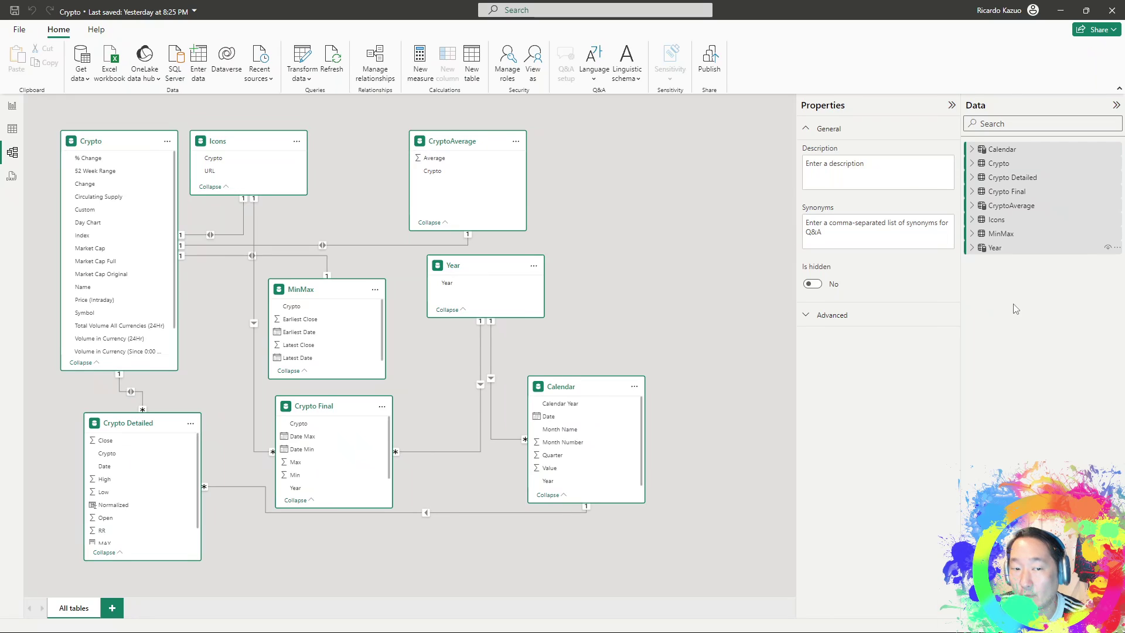
pyautogui.press('Delete')
pyautogui.click(634, 352)
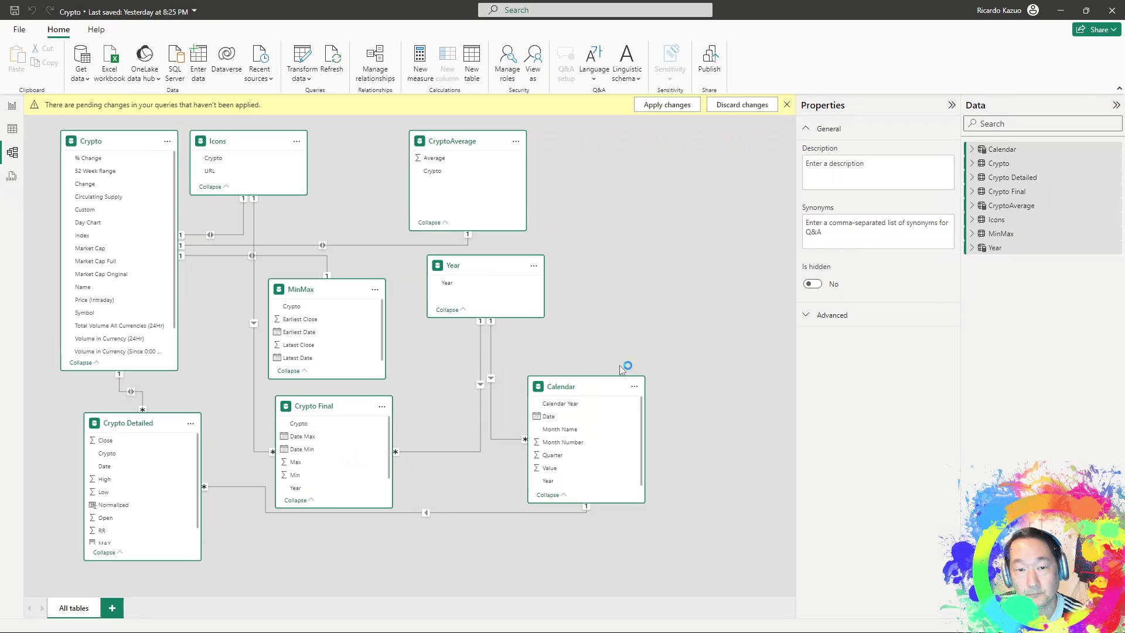
pyautogui.click(11, 105)
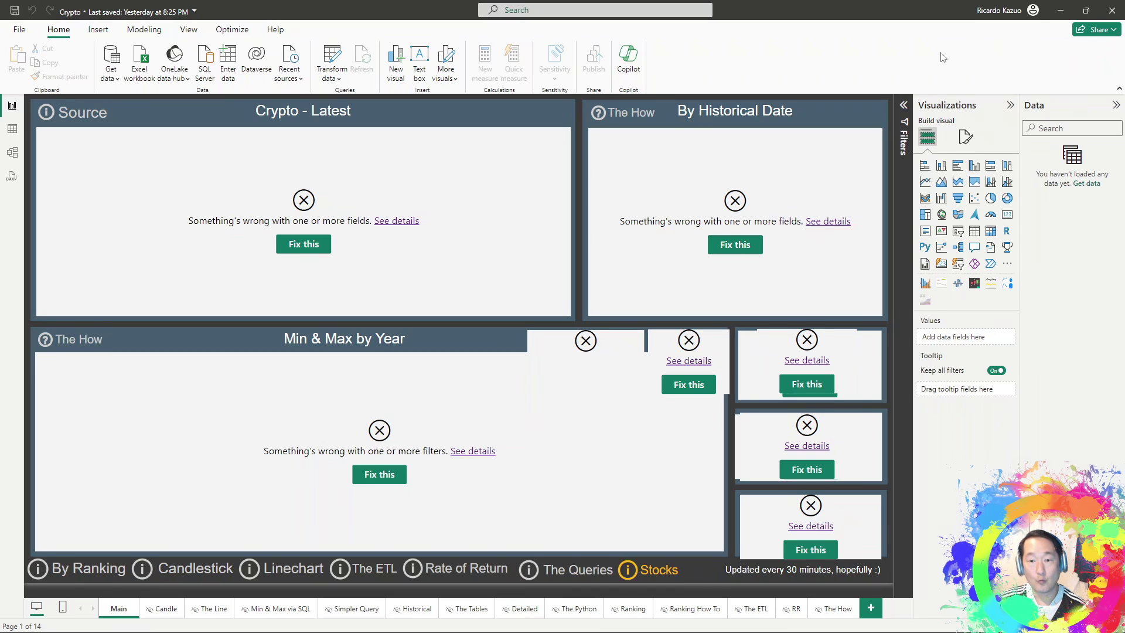
# - Connect the report to the Stocks - SModel Power BI semantic model from the OneLake data hub
pyautogui.click(108, 79)
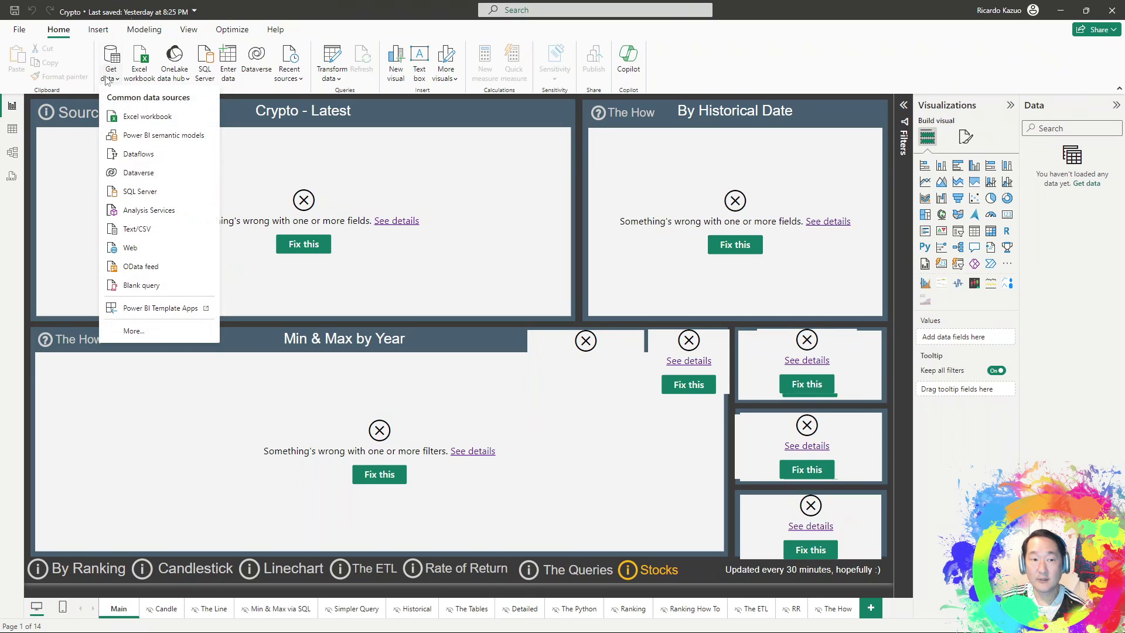
pyautogui.click(144, 137)
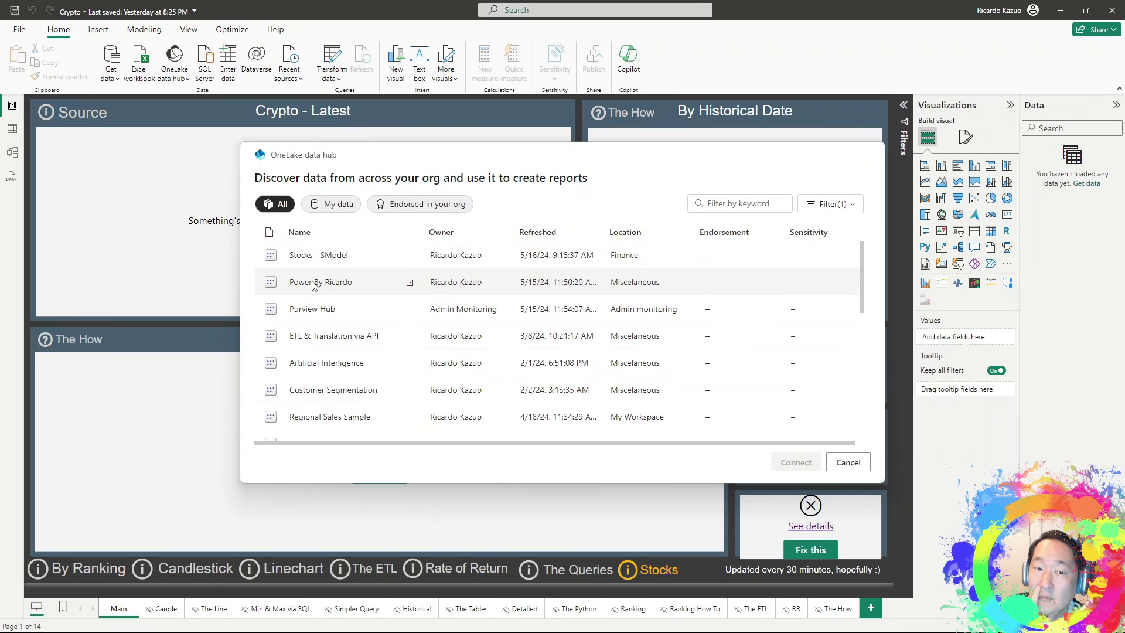
pyautogui.click(303, 260)
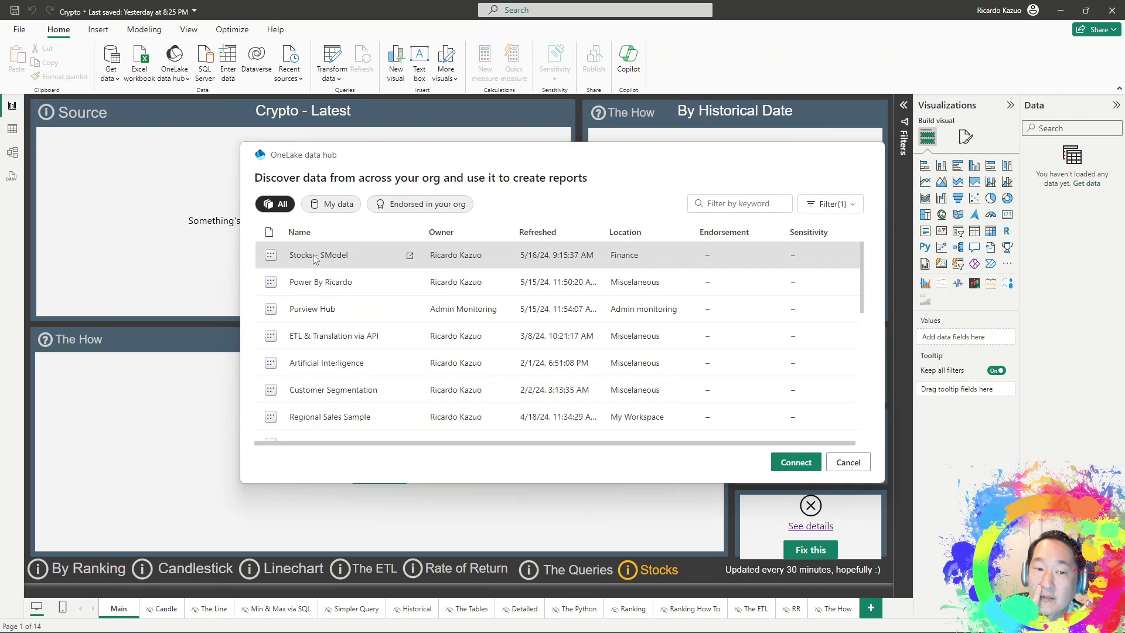
pyautogui.click(796, 462)
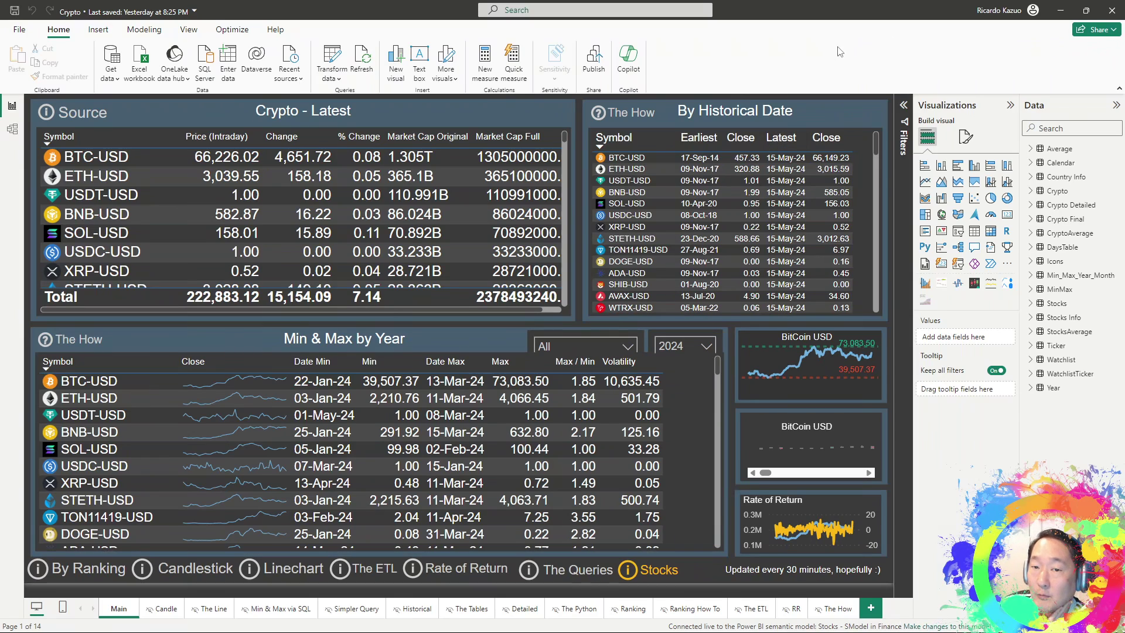
# - Close the Crypto report window without saving changes
pyautogui.click(1115, 11)
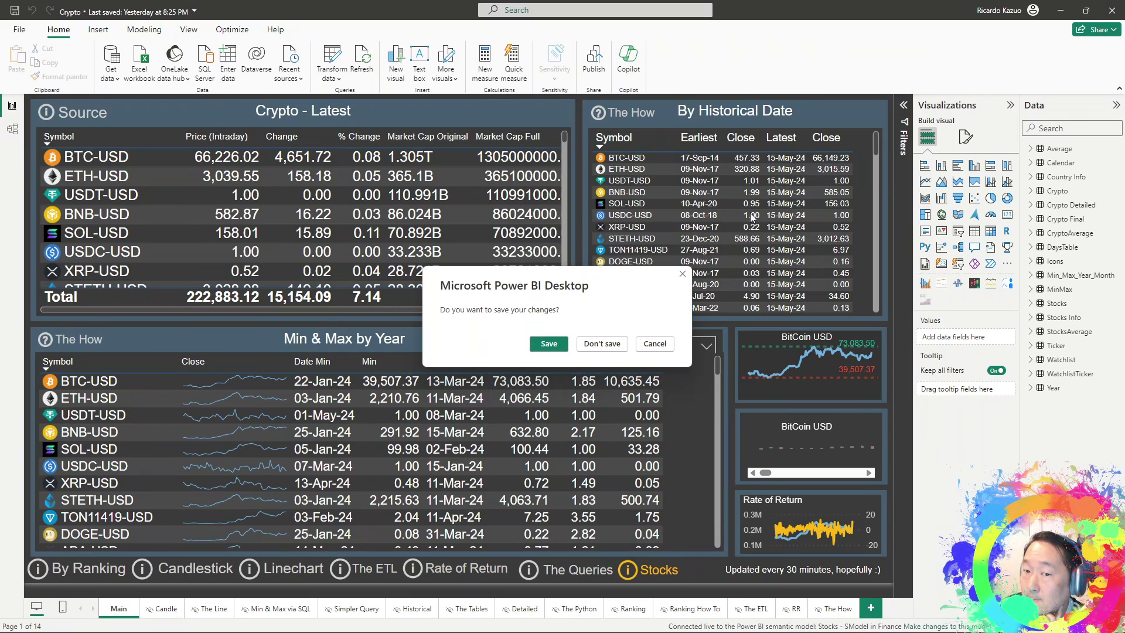
pyautogui.click(602, 344)
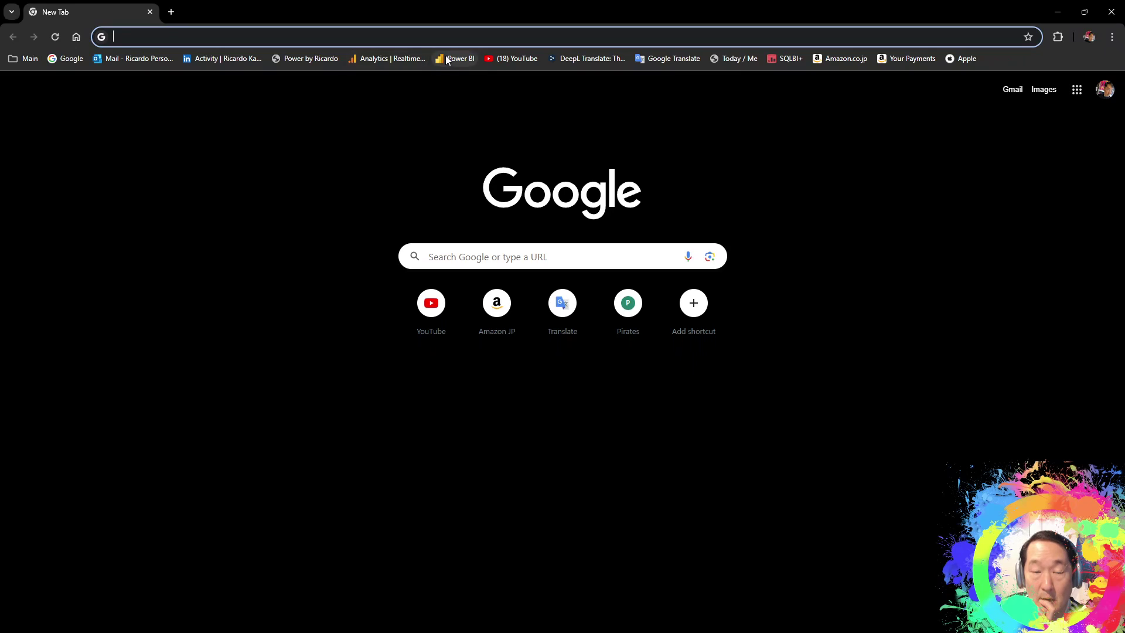
# - Open the Finance workspace from the Power BI Service home page's Recent list
pyautogui.click(455, 58)
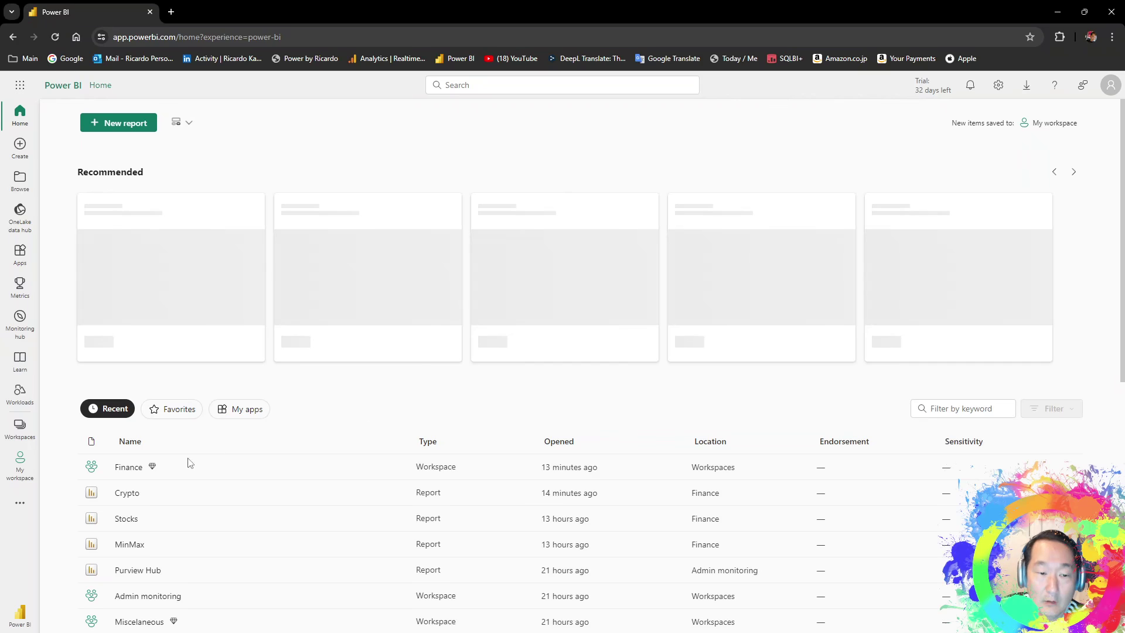
pyautogui.click(129, 467)
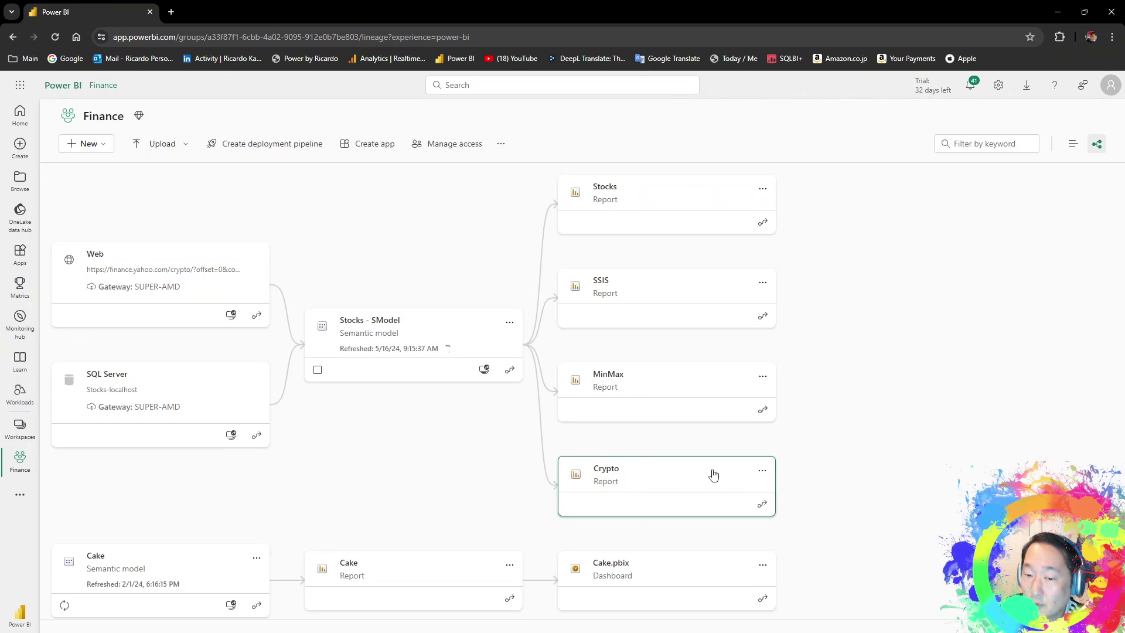
# - Open the Crypto report from its Report details panel in the lineage view
pyautogui.click(604, 477)
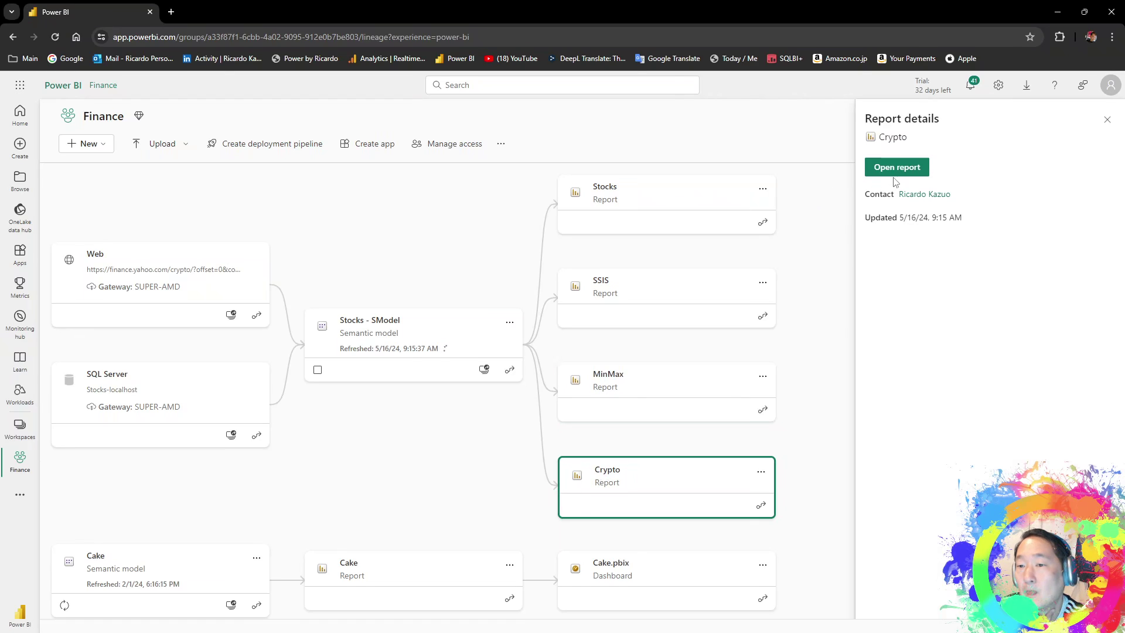
pyautogui.click(897, 167)
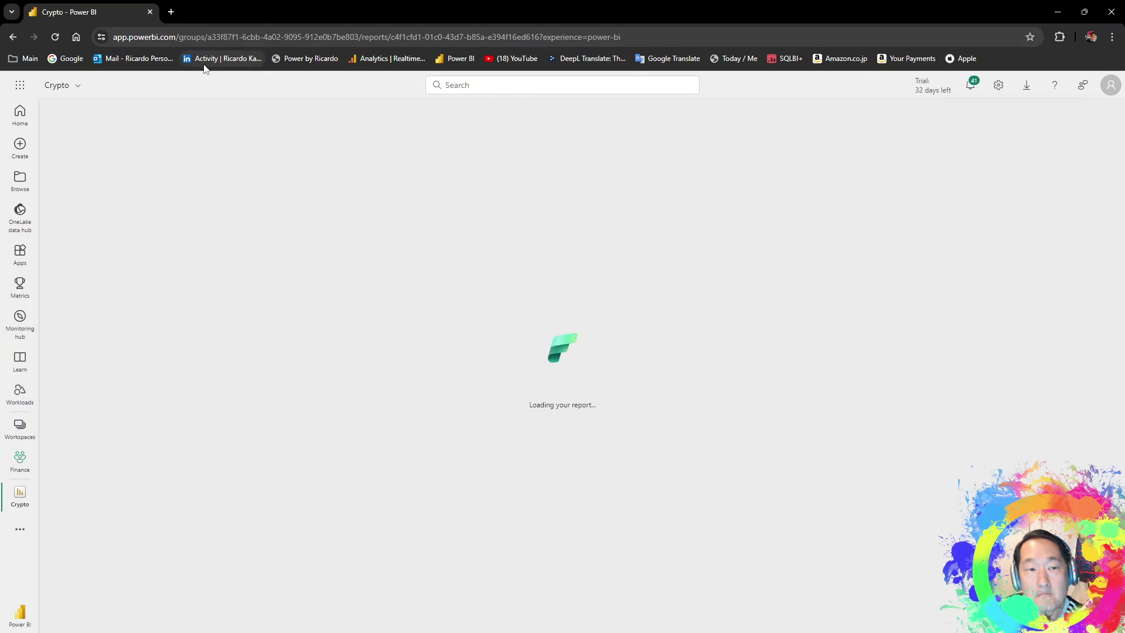